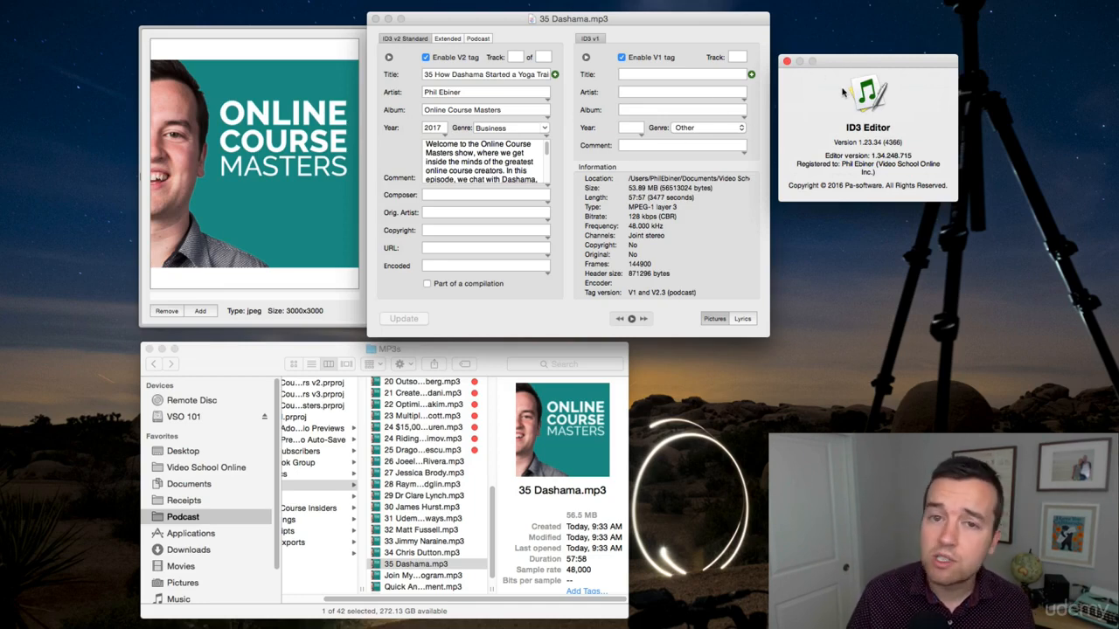
Dismiss the version information and review the standard V2 title, artist, album and comment tags of 35 Dashama.mp3
click(786, 62)
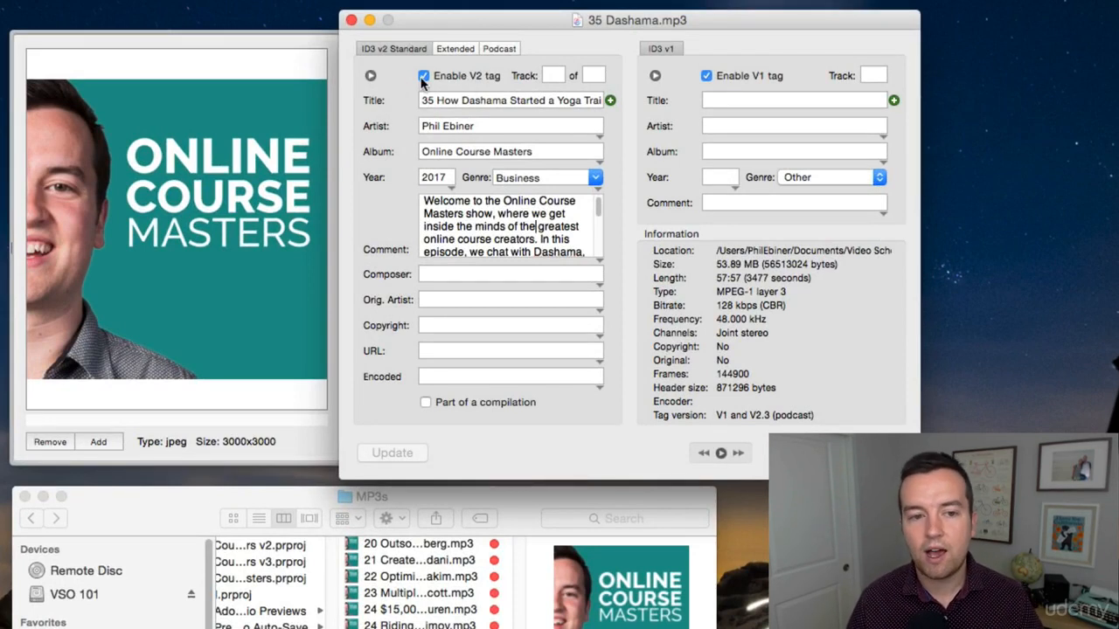
drag(427, 100, 660, 104)
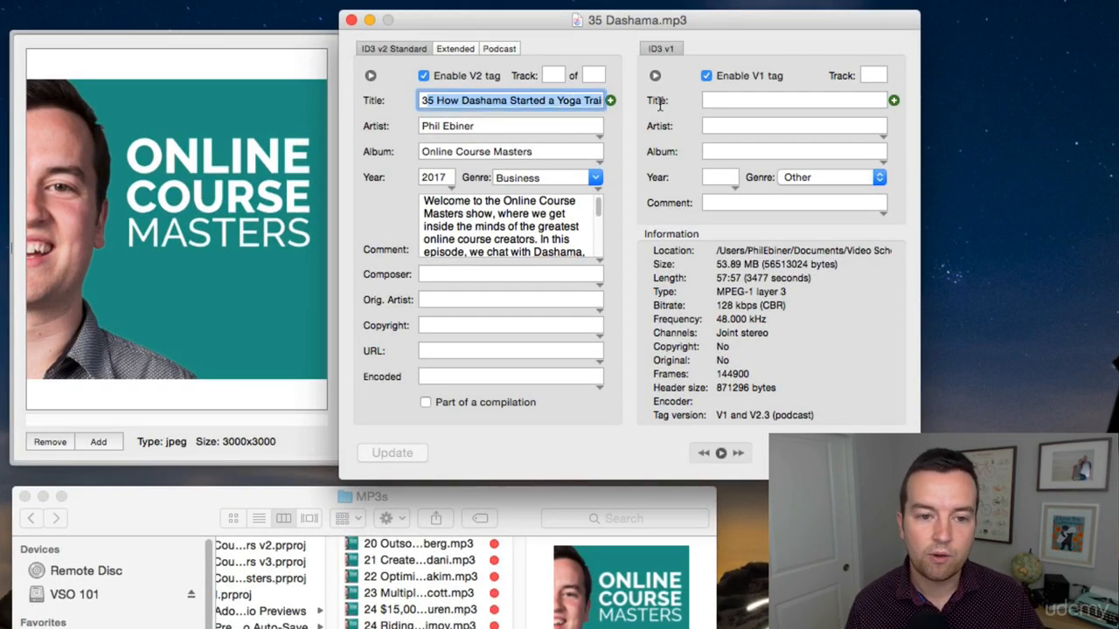
click(506, 126)
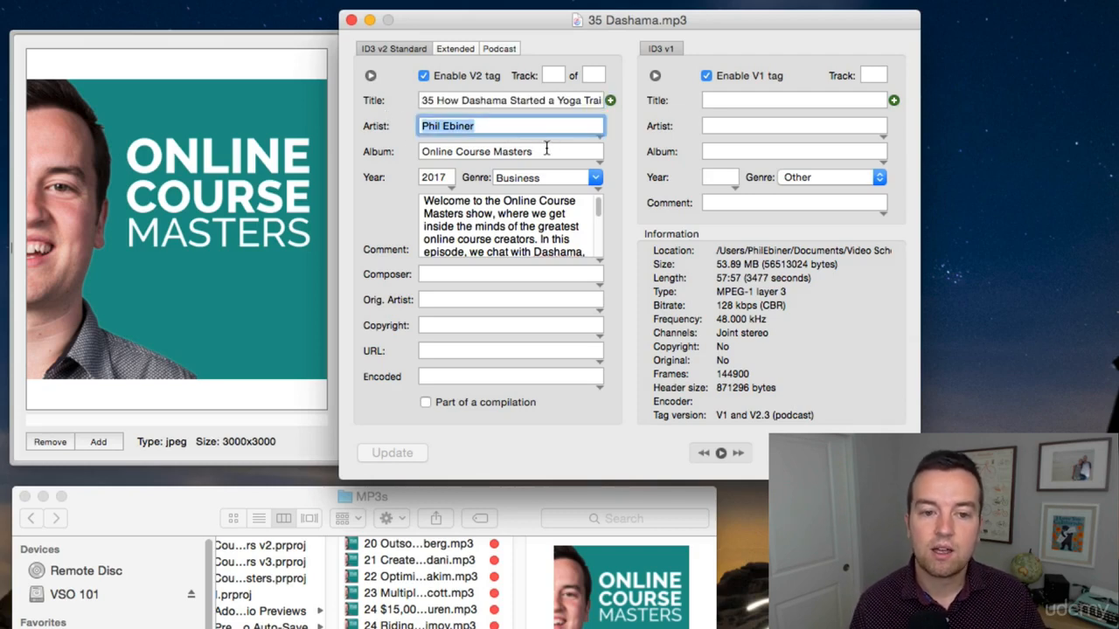
key(Tab)
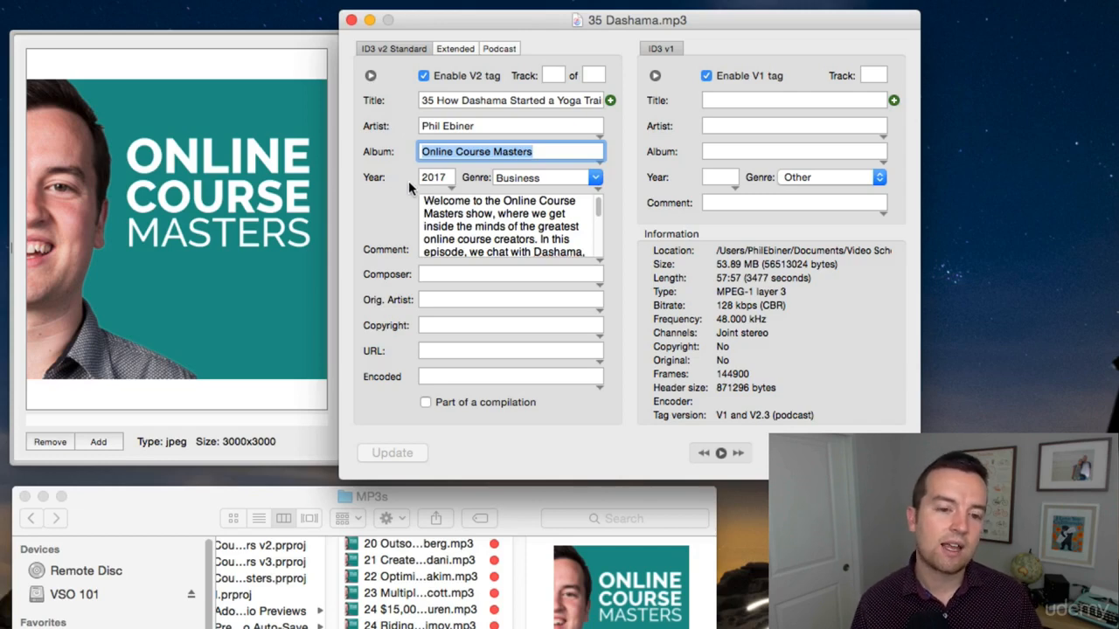
drag(424, 199, 405, 129)
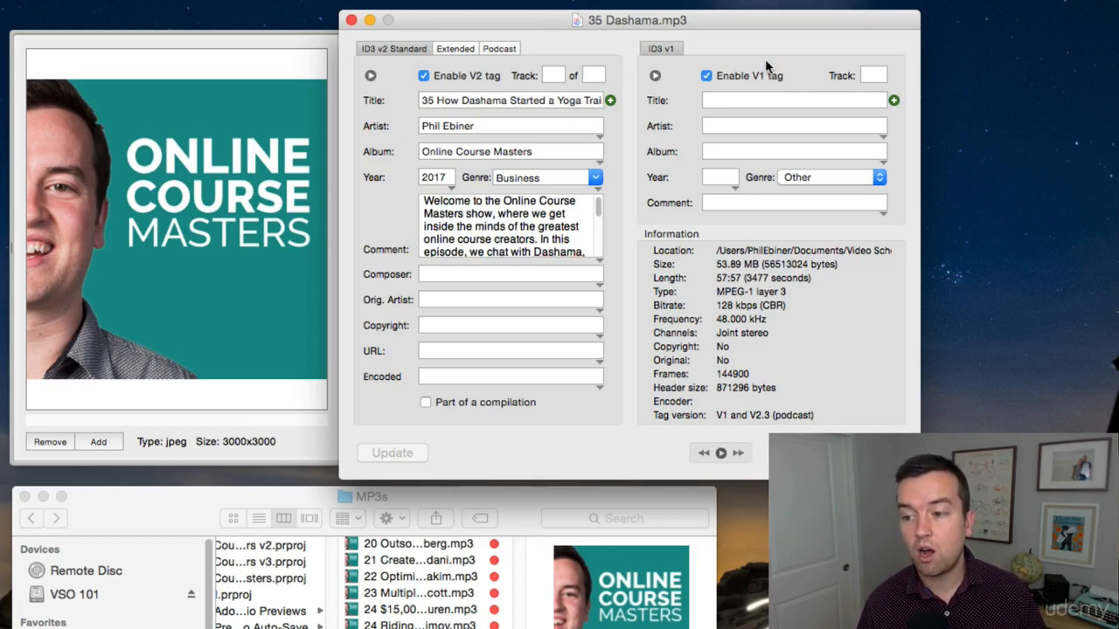
Examine the podcast tag settings and read the episode description through to its end
click(495, 50)
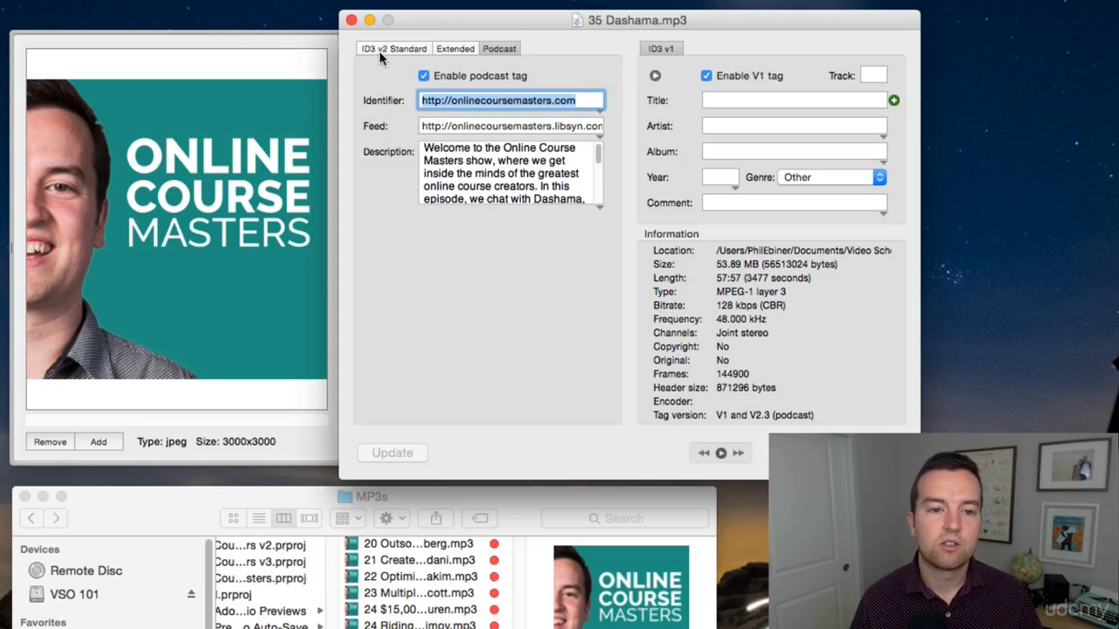
click(381, 51)
click(499, 47)
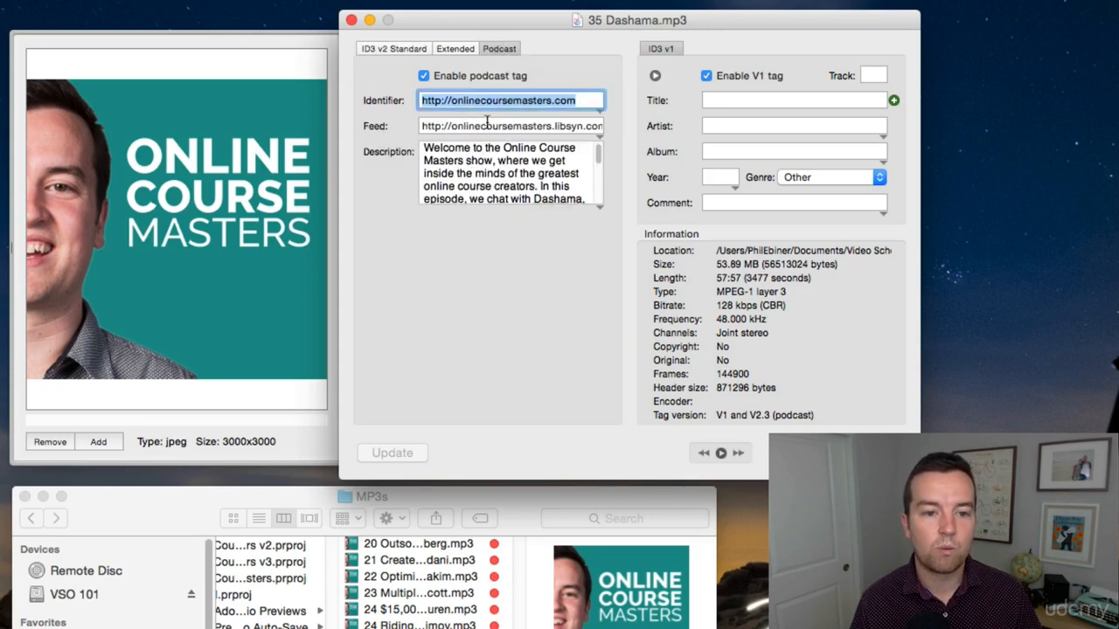
click(452, 151)
drag(425, 149, 590, 312)
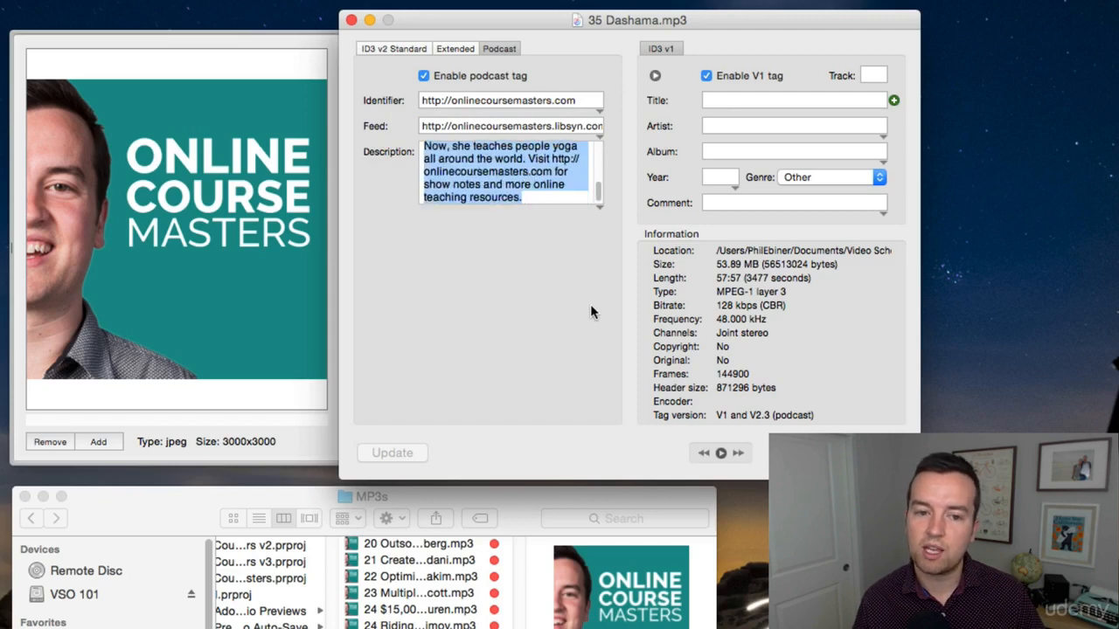
click(542, 194)
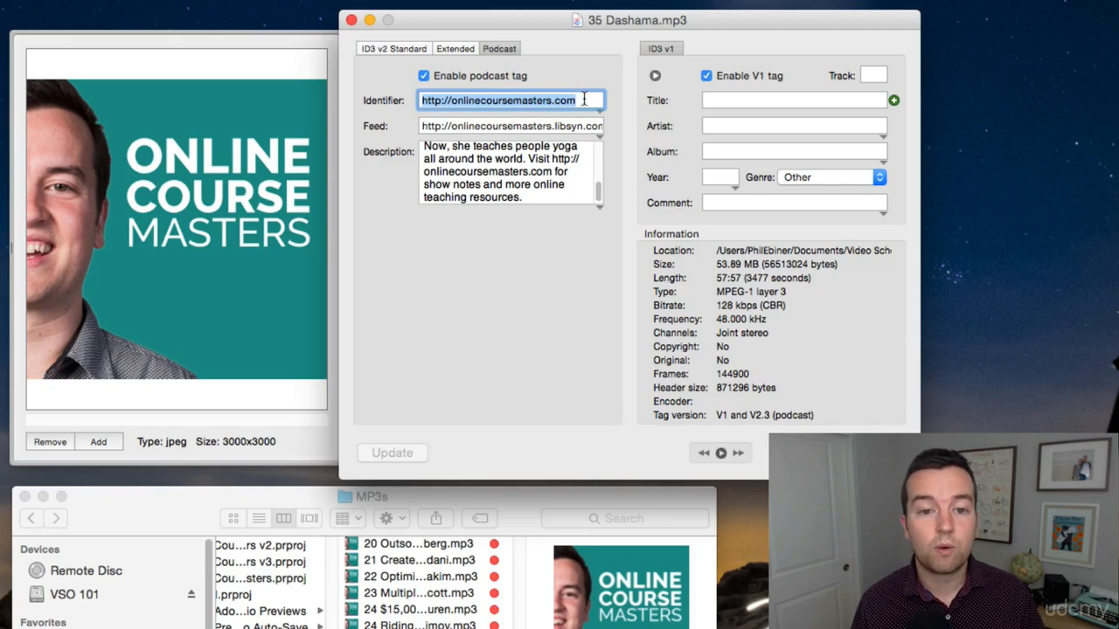
Check the podcast identifier address and the full RSS feed URL in the podcast tag
drag(584, 100, 349, 103)
drag(443, 126, 650, 129)
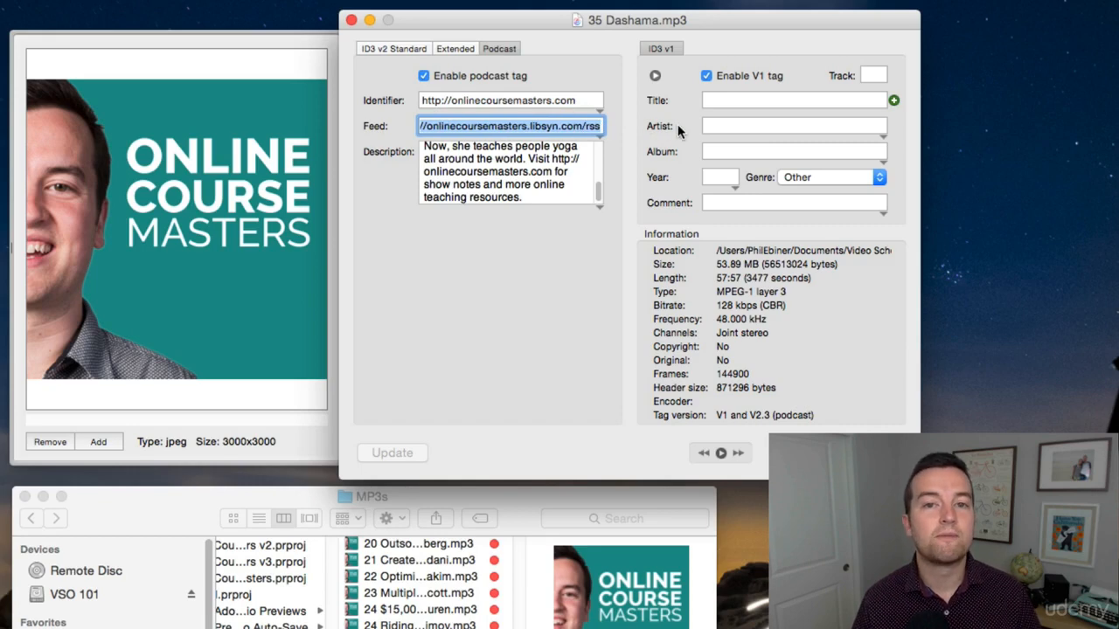
click(559, 129)
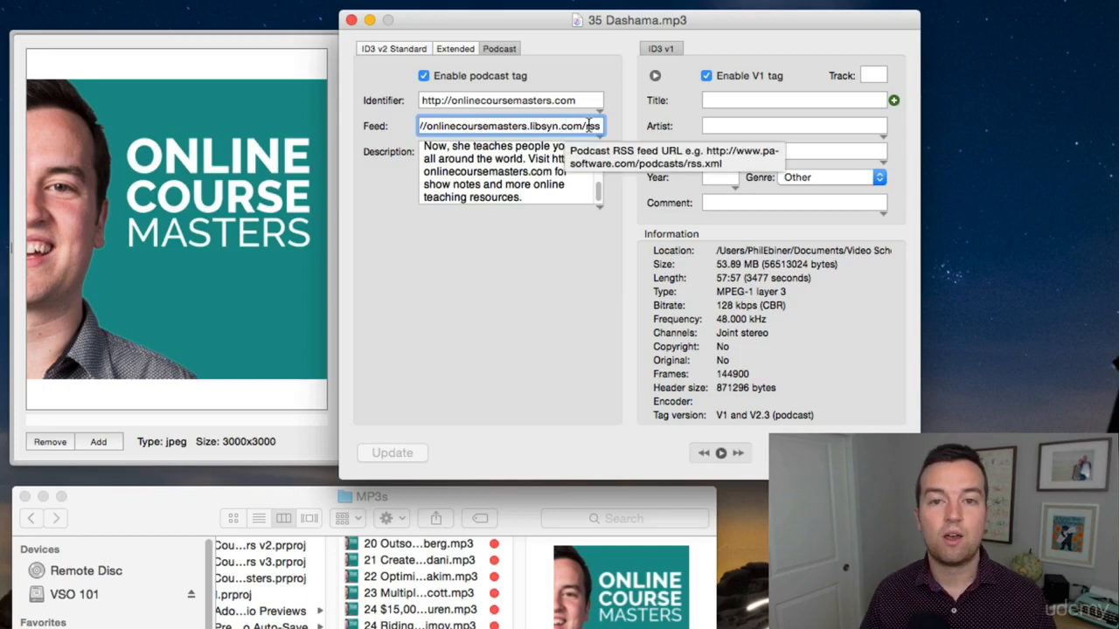
key(super+a)
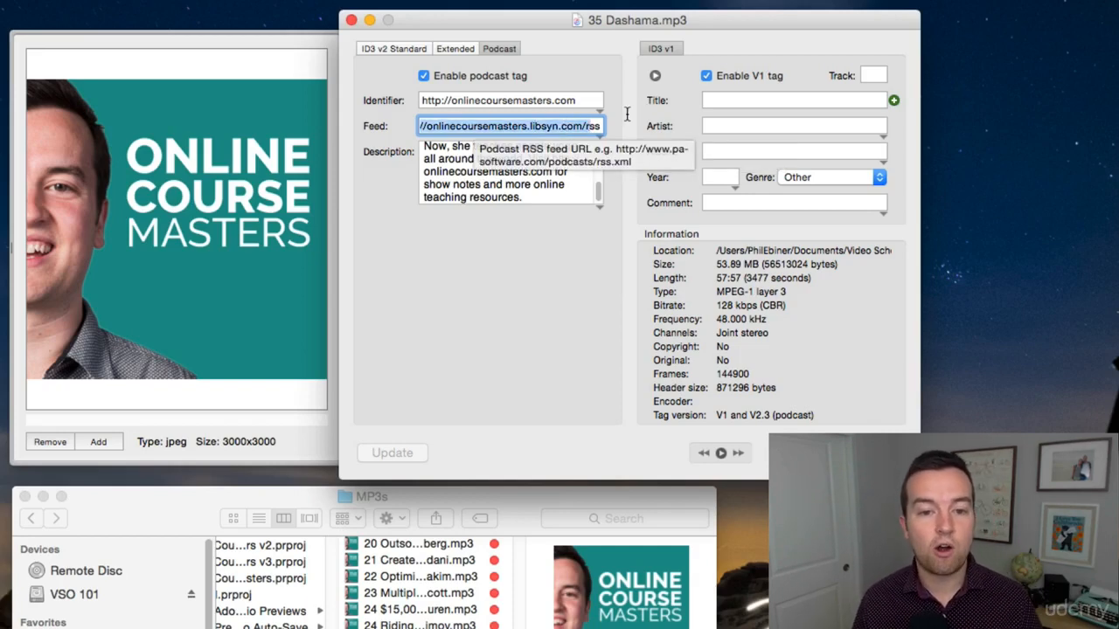
click(571, 124)
drag(583, 124, 398, 117)
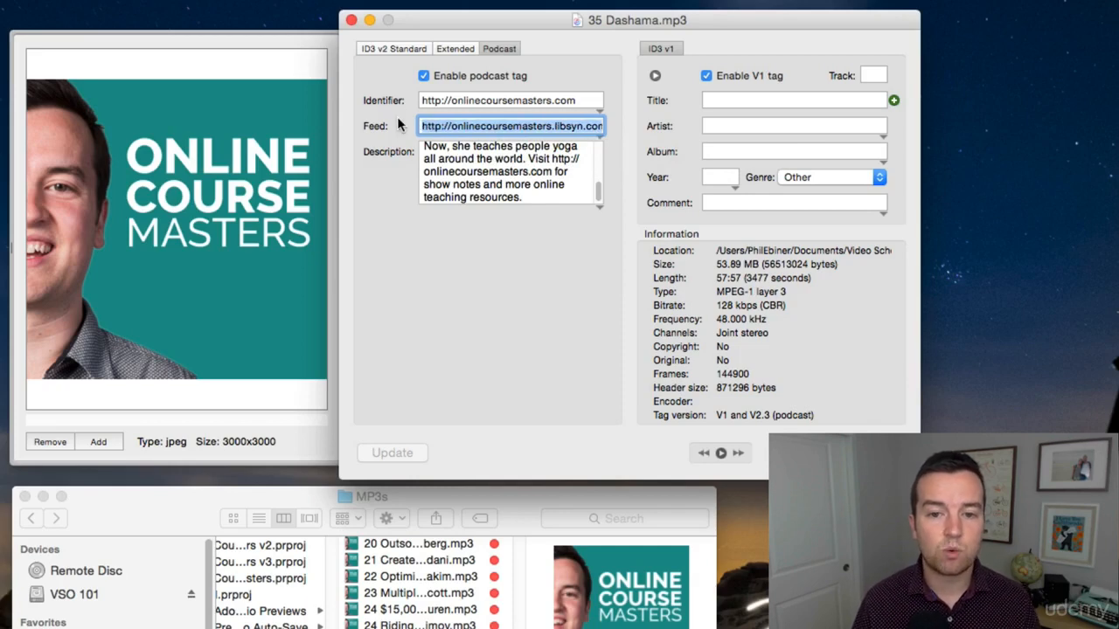
Return to the standard V2 tags and check the file's embedded pictures and lyrics
click(400, 49)
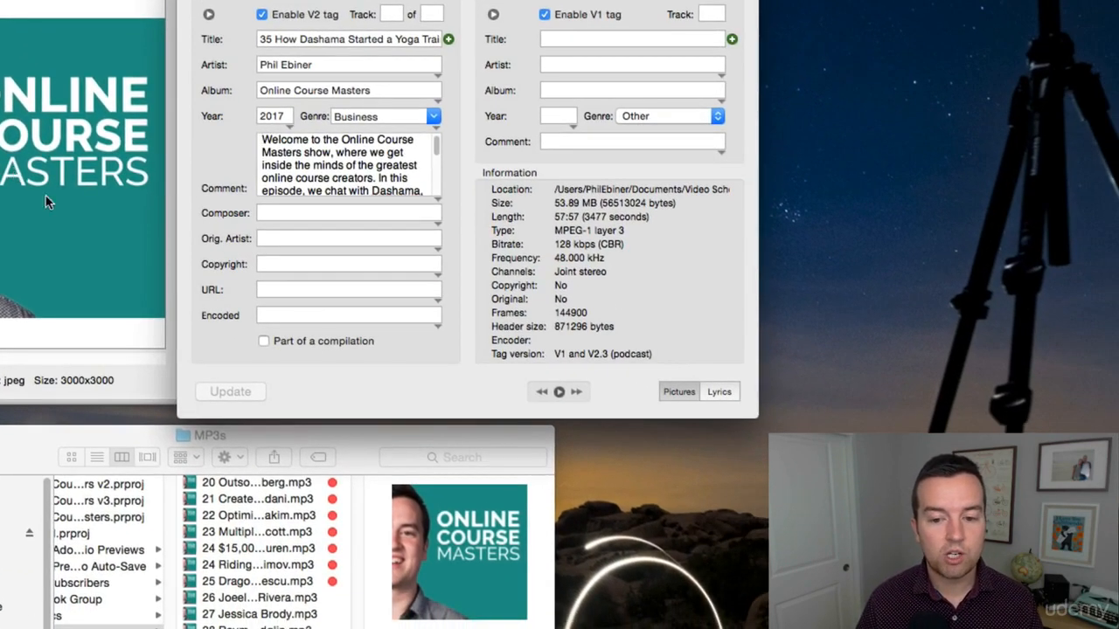
click(693, 395)
click(693, 398)
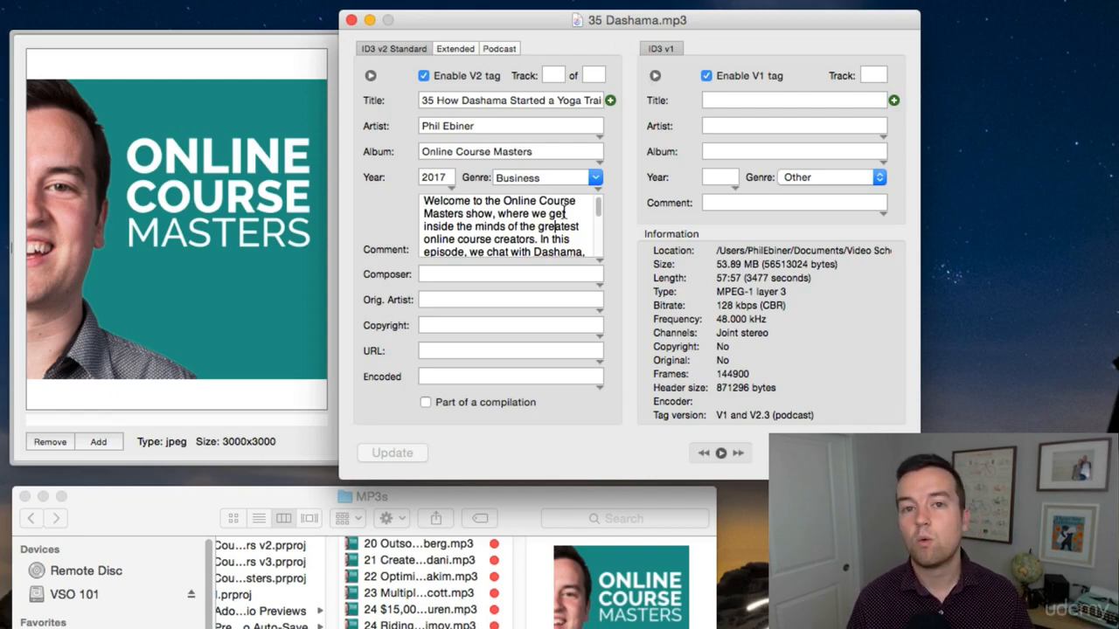
click(486, 124)
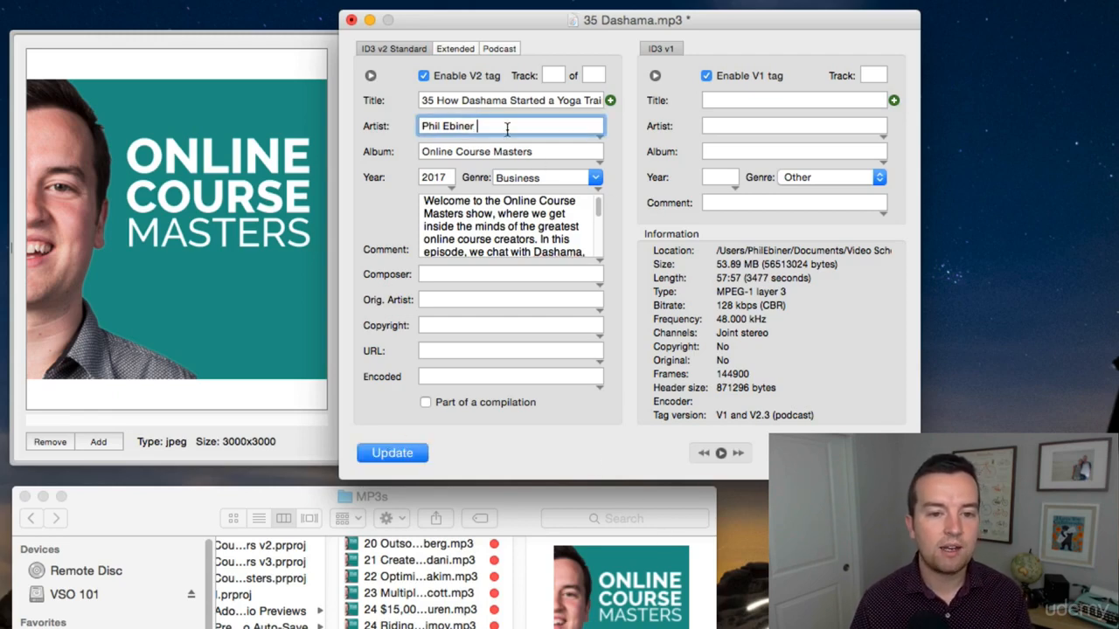
click(452, 508)
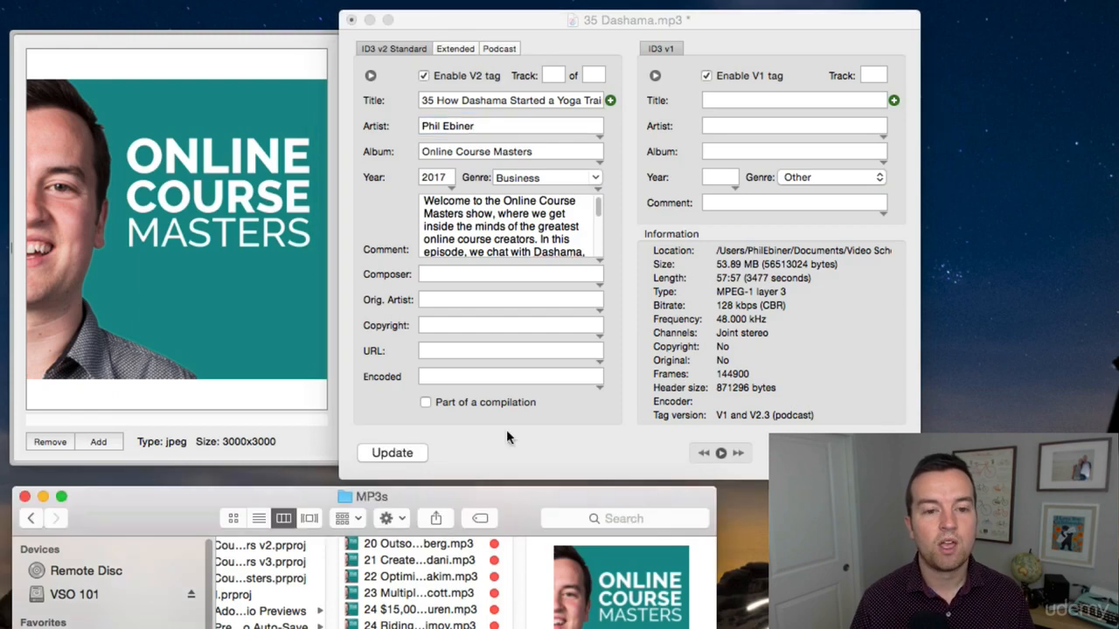
click(559, 20)
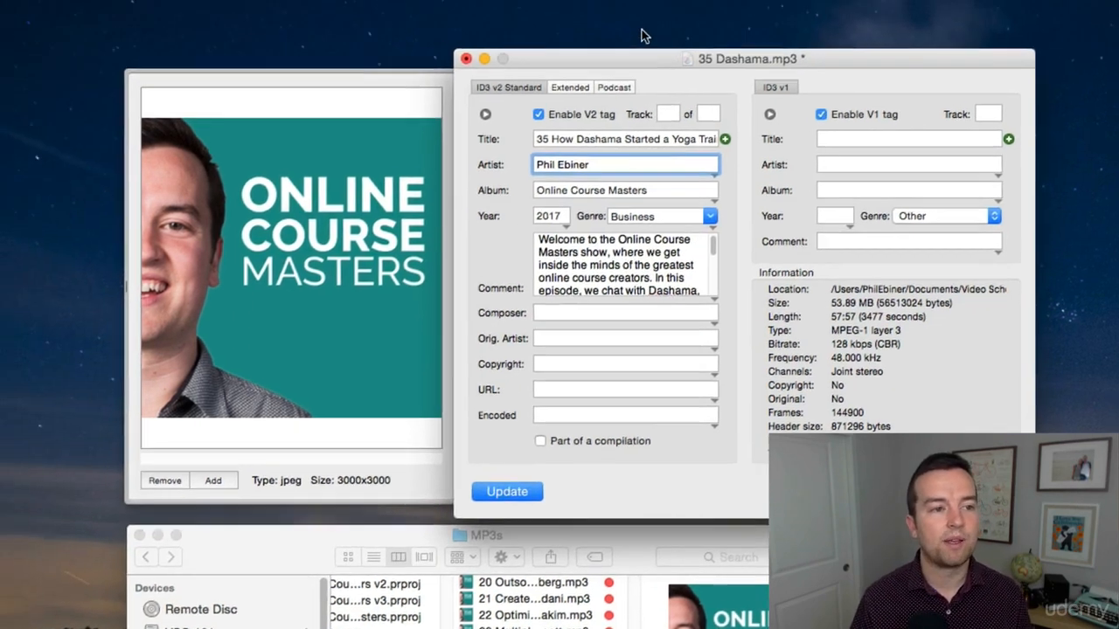
Look for existing tag data files in the MP3s folder without saving one, and locate the command for loading tag data
click(142, 9)
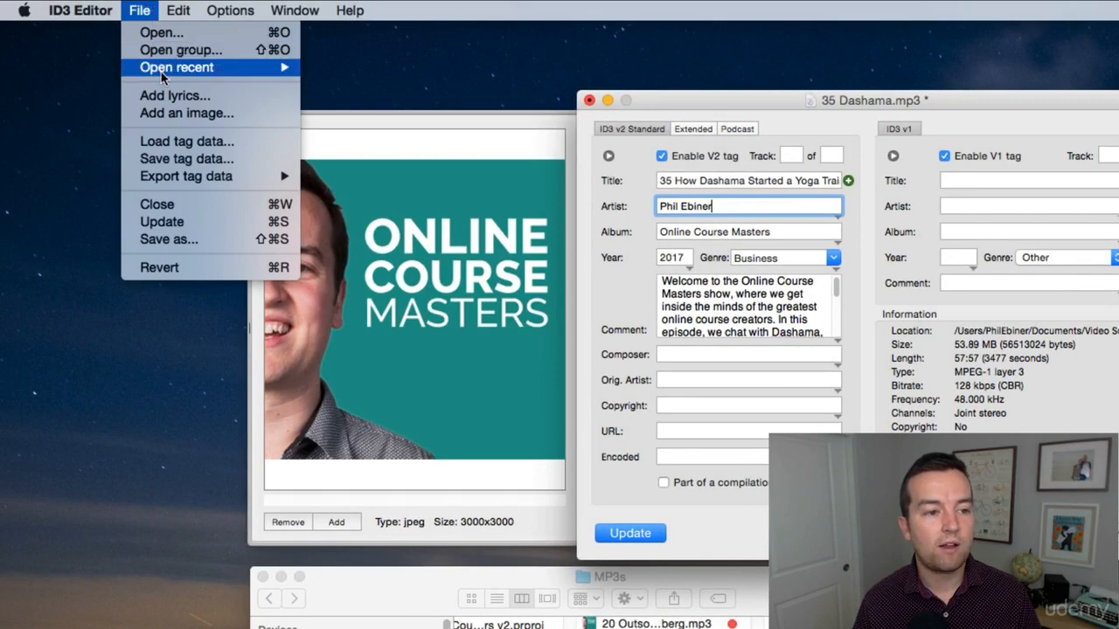
click(168, 160)
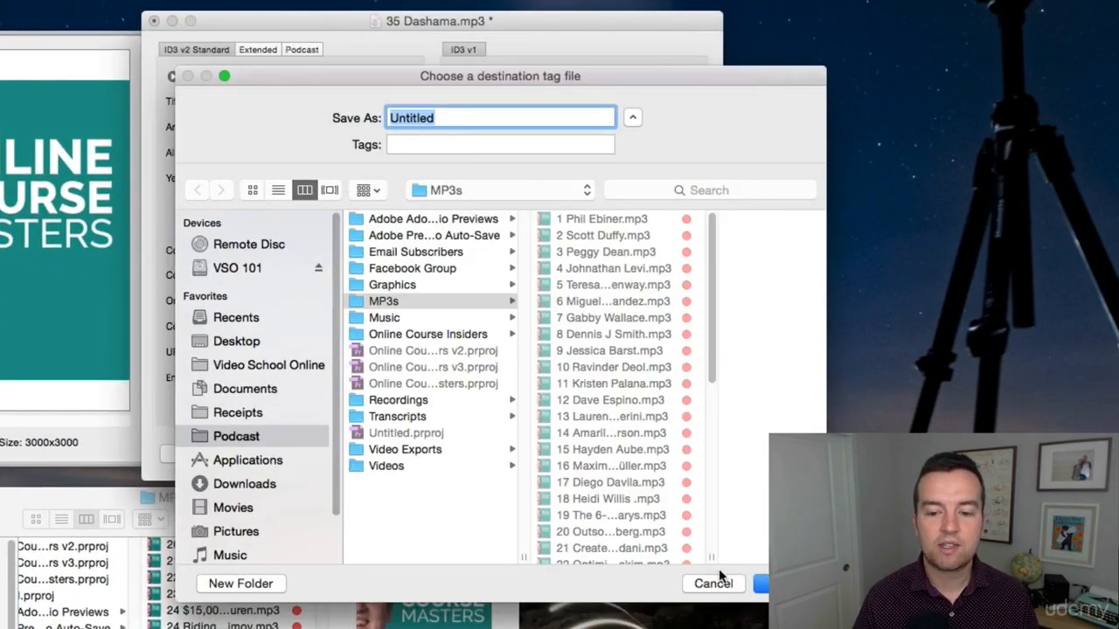
scroll(660, 454, down, 10)
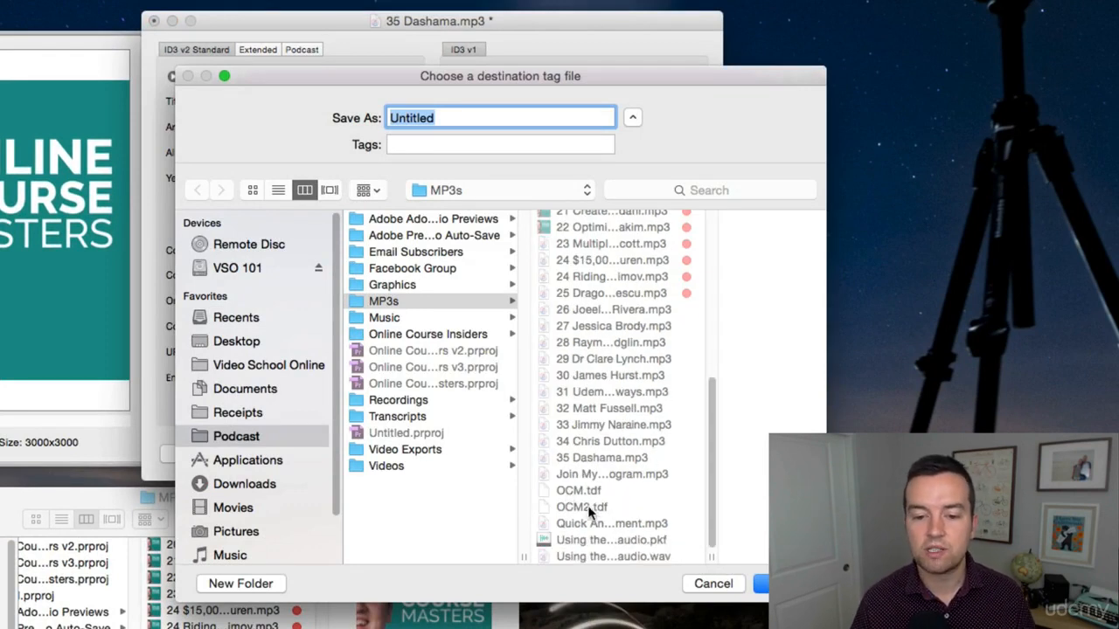
click(724, 584)
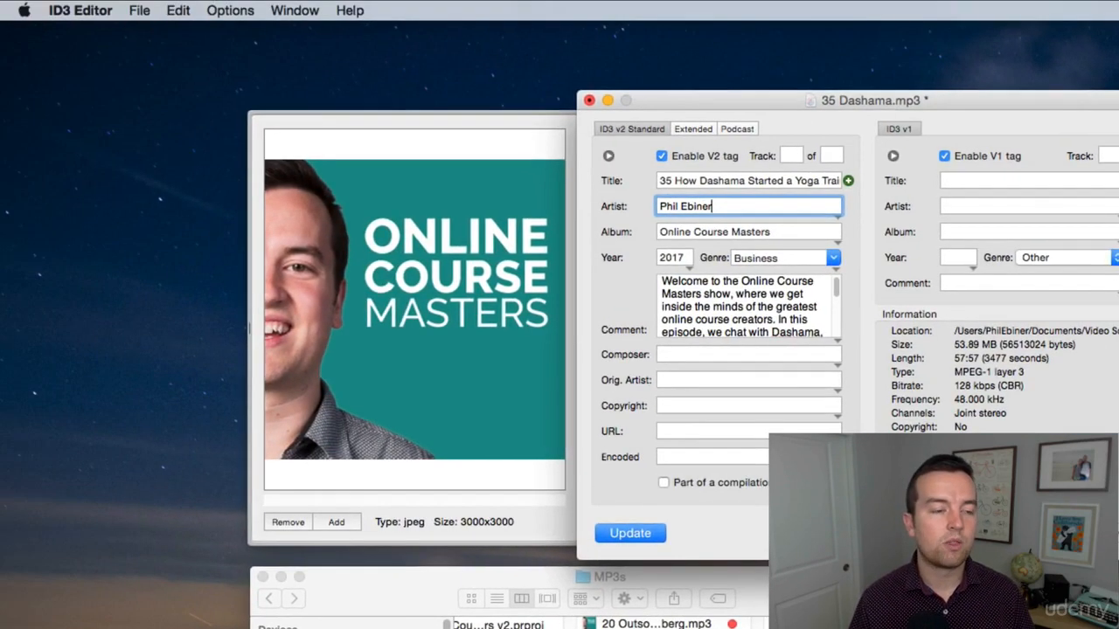
click(138, 8)
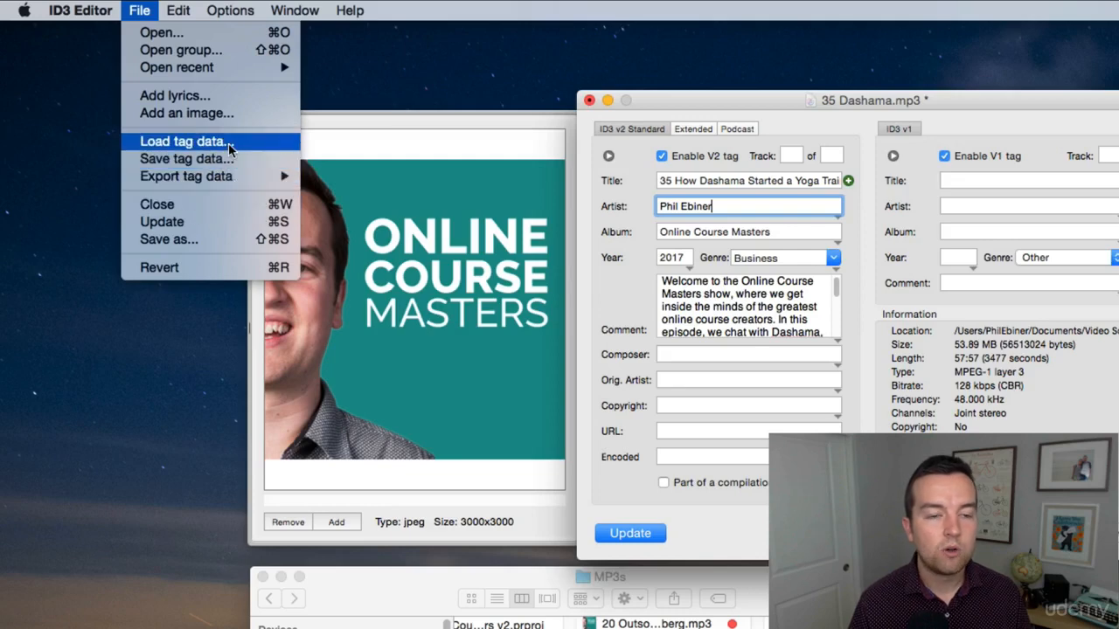
key(Escape)
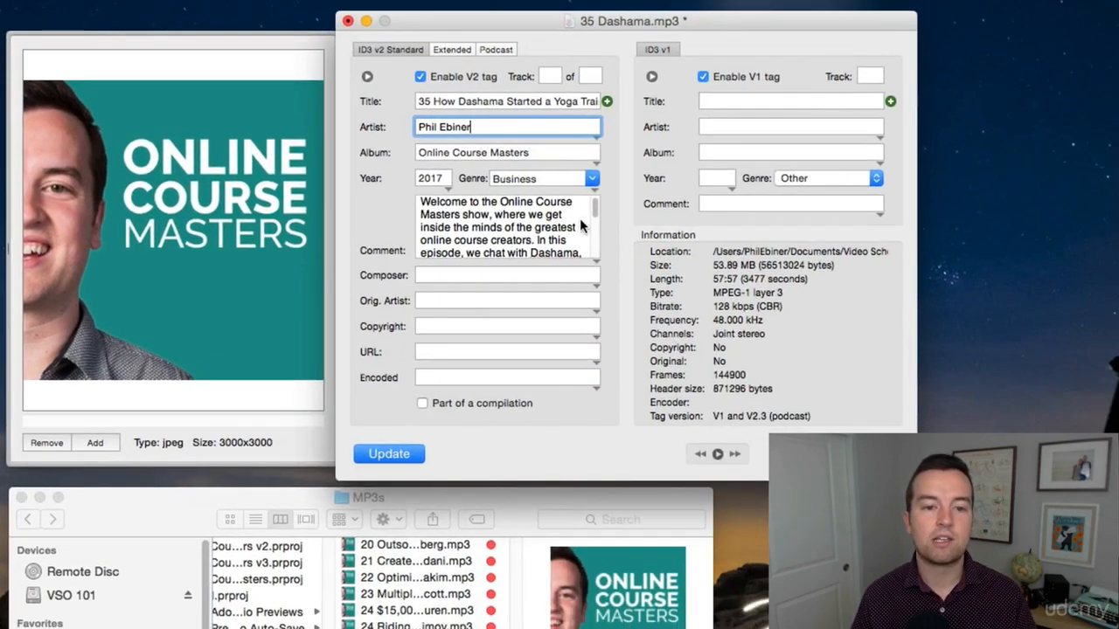
Review the episode-specific title and comment text in the standard V2 tags
click(473, 99)
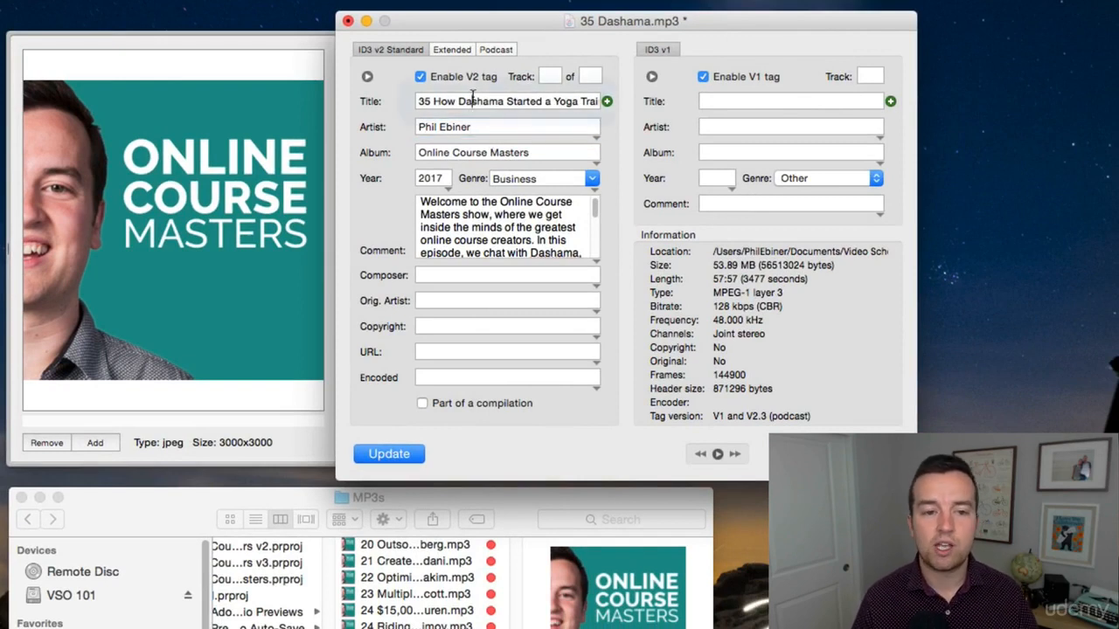
drag(459, 102, 631, 131)
click(497, 214)
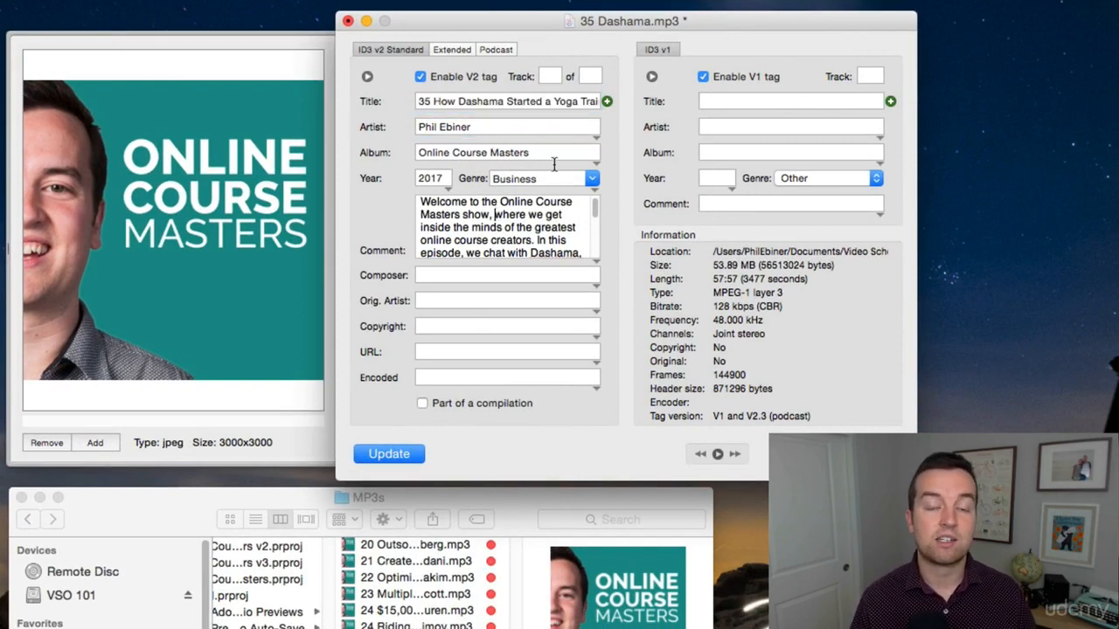